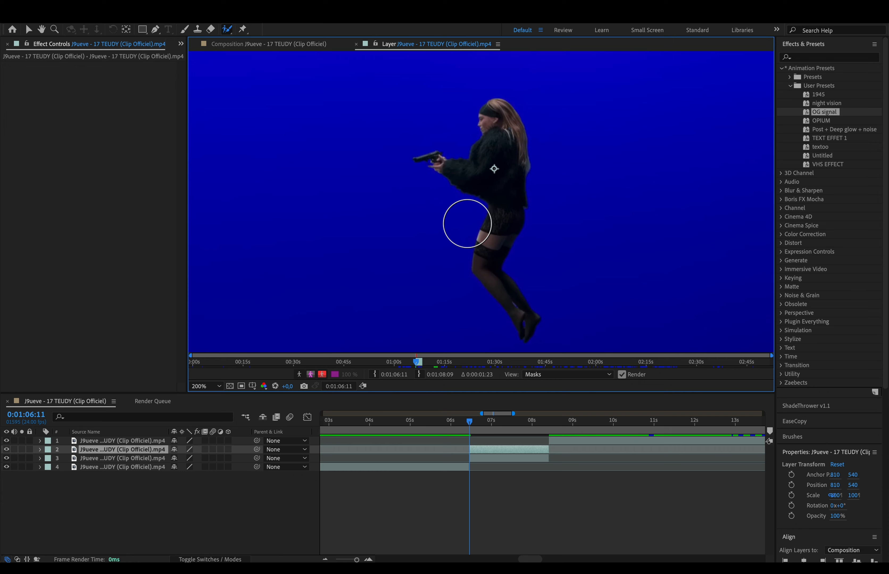
Step: Isolate the jumping woman and her gun on layer 2 with Roto Brush strokes, excluding the background around her legs
mouse_move(479, 186)
mouse_down()
mouse_move(539, 185)
mouse_move(479, 186)
mouse_move(524, 187)
mouse_move(503, 187)
mouse_up()
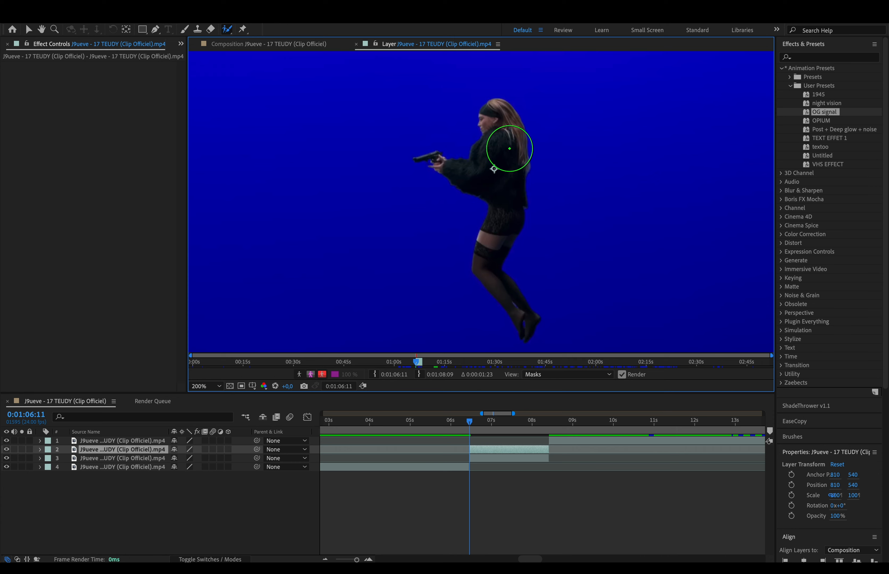
drag(500, 145, 502, 154)
drag(506, 289, 508, 297)
mouse_move(433, 157)
mouse_down()
mouse_move(461, 156)
mouse_move(446, 123)
mouse_move(437, 130)
mouse_move(412, 117)
mouse_move(452, 137)
mouse_up()
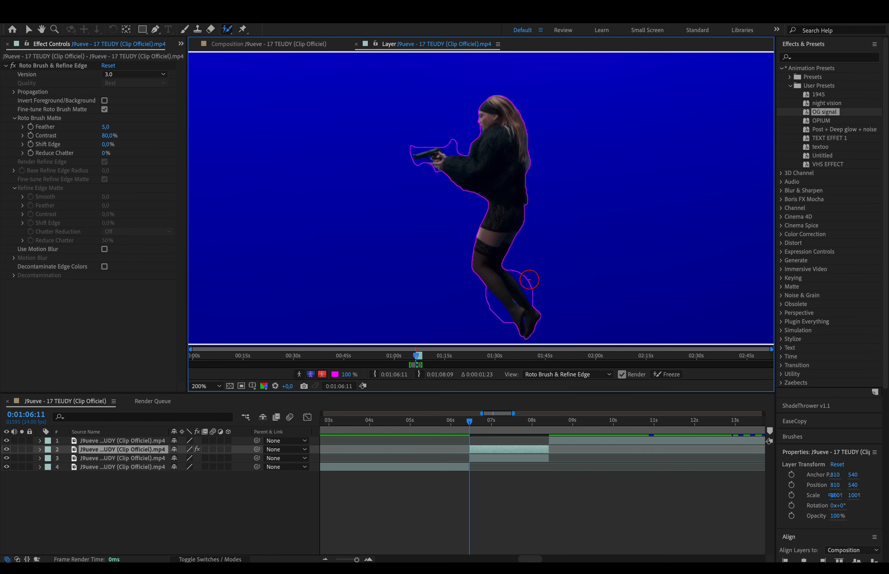
drag(488, 317, 470, 304)
scroll(414, 144, up, 3)
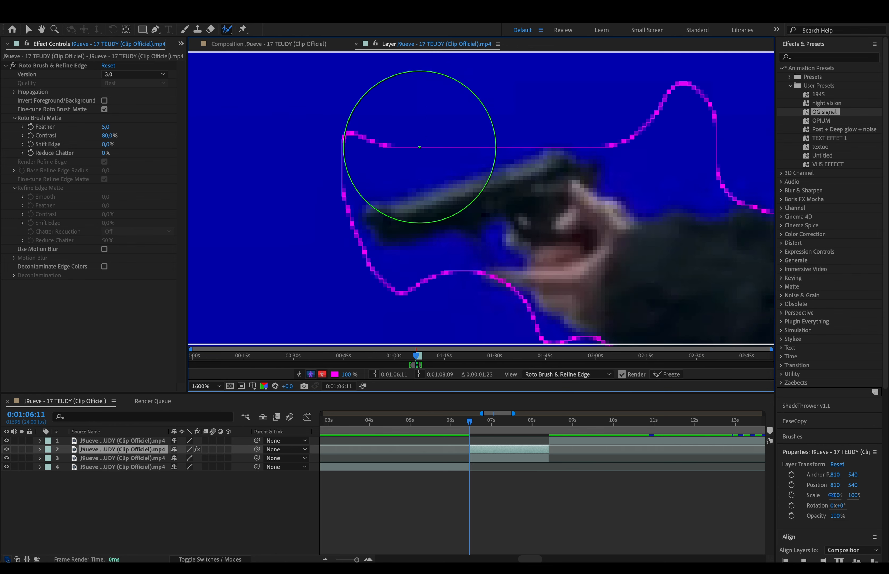
key(shift+slash)
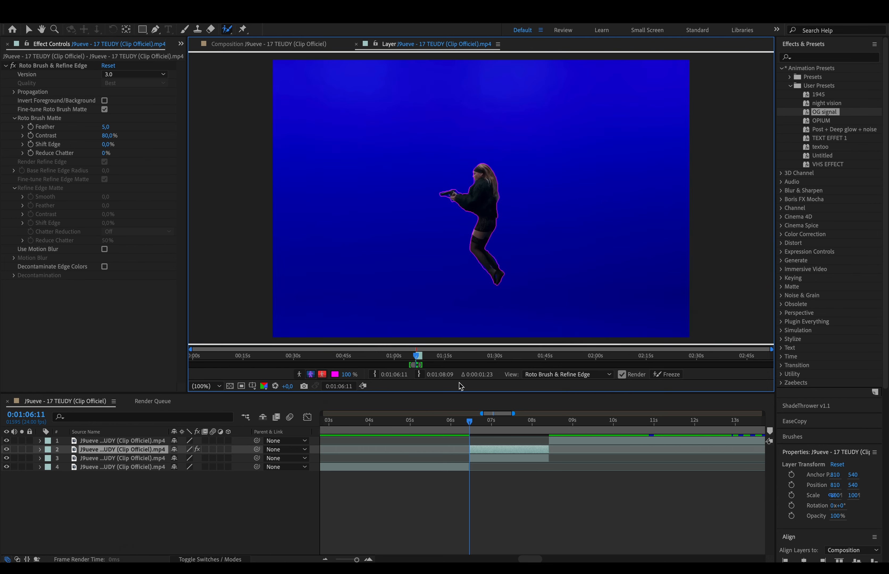
Step: Propagate the Roto Brush matte through the clip, freeze it, and close the layer view to return to the composition
key(space)
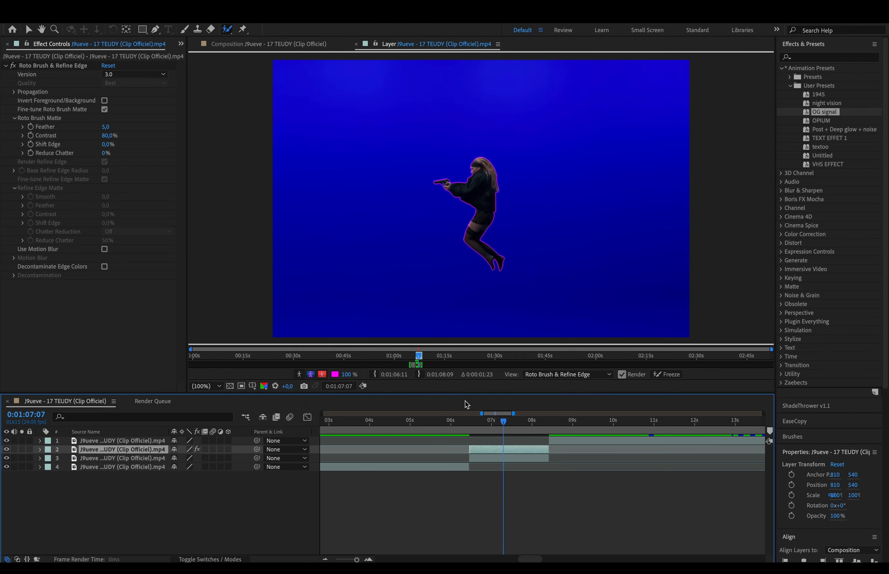
key(space)
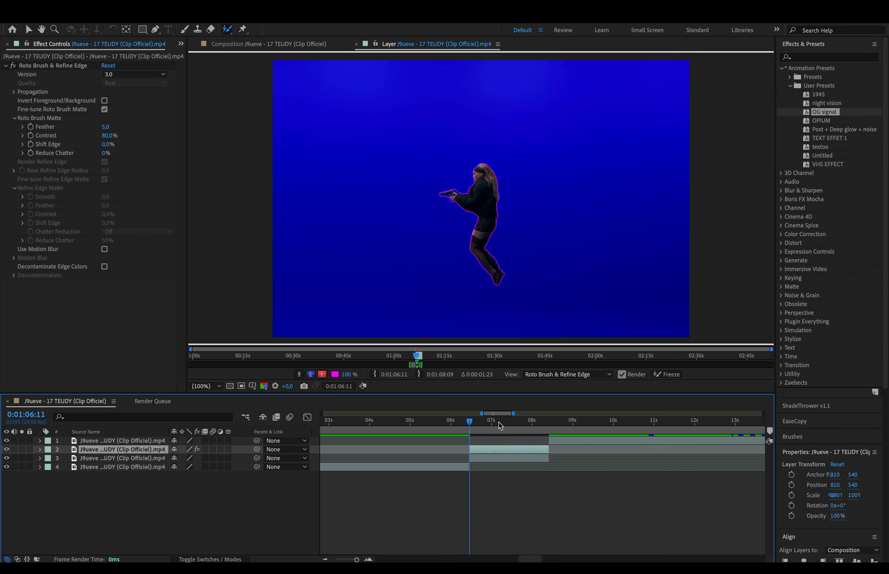
click(671, 373)
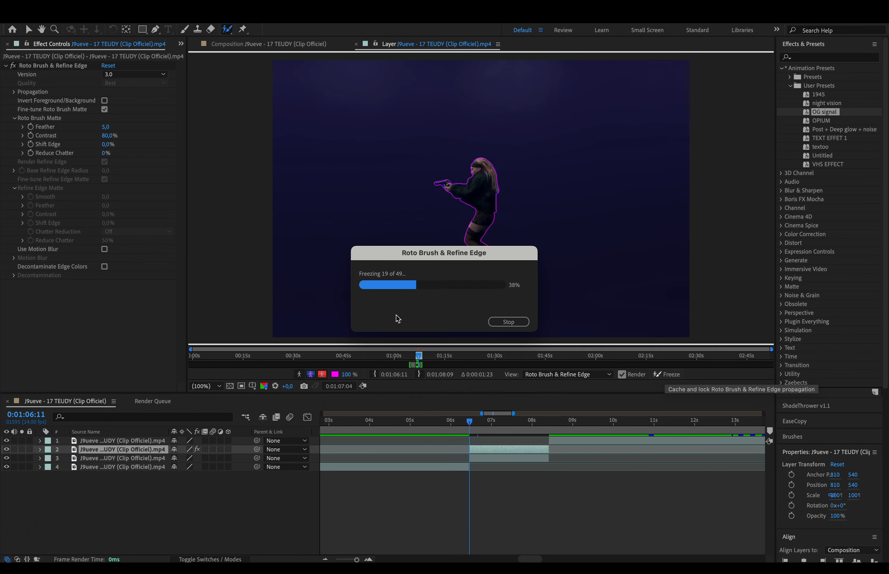
mouse_move(517, 255)
mouse_down()
mouse_move(591, 209)
mouse_move(713, 109)
mouse_up()
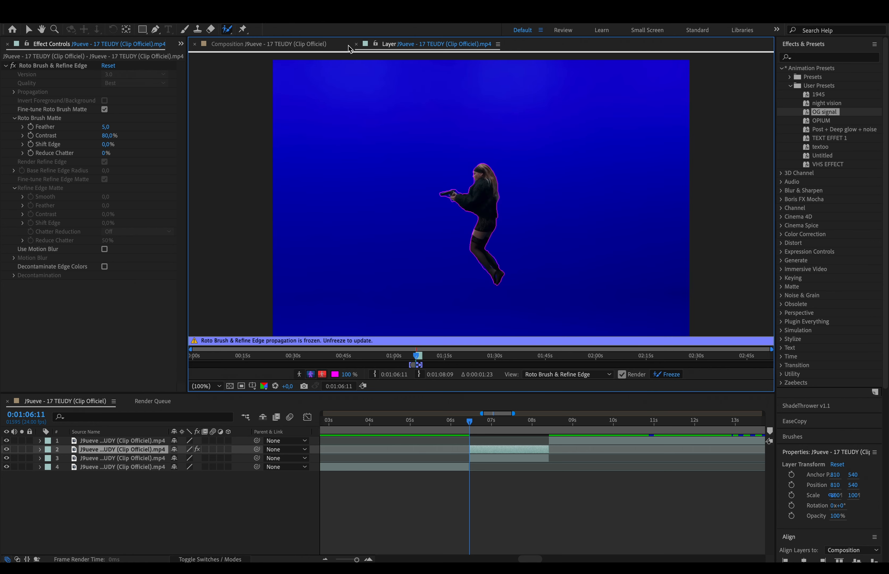
click(356, 45)
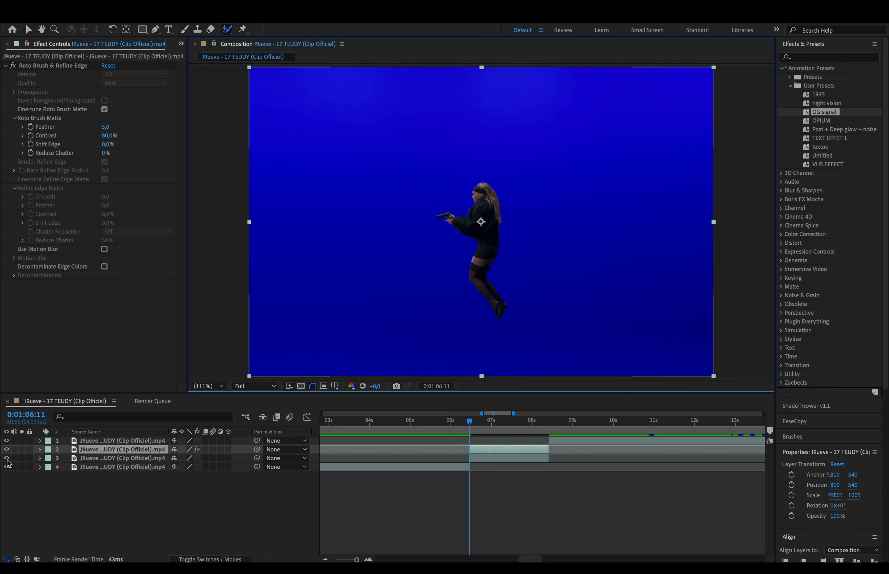
Step: Hide layer 3 and play back the woman's cutout on its own
click(7, 459)
click(7, 459)
click(7, 459)
key(space)
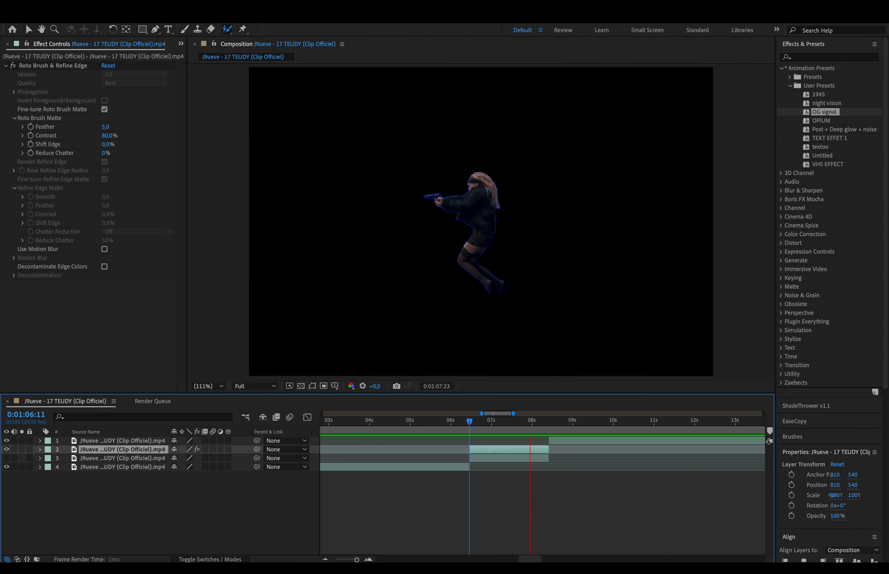
key(space)
Step: Tighten the cutout at 0:01:07:03 by setting the Roto Brush matte's Shift Edge to -35%
click(473, 427)
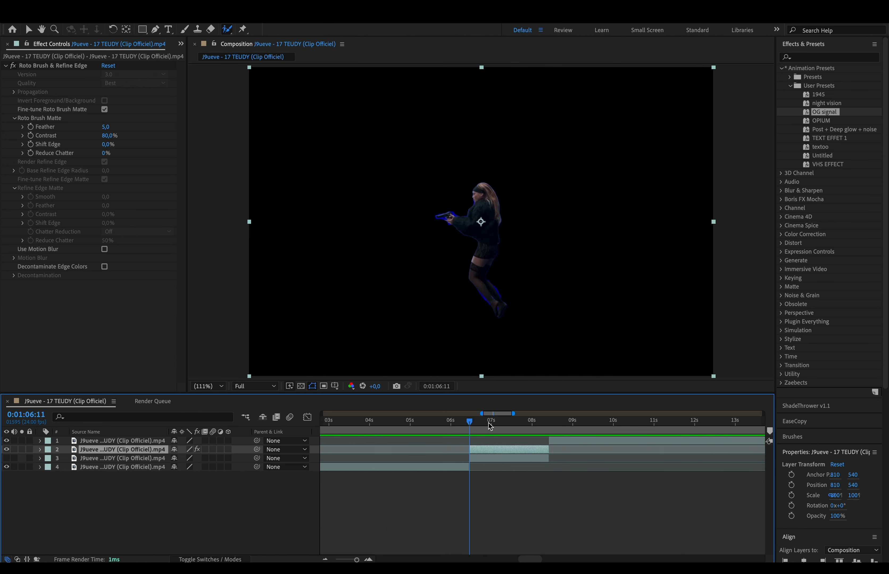
click(498, 425)
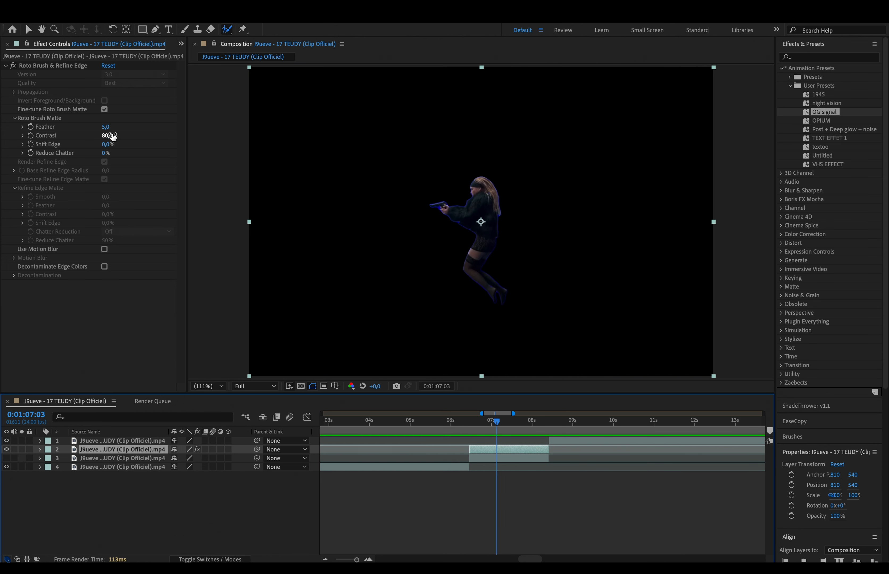
mouse_move(109, 144)
mouse_down()
mouse_move(14, 157)
mouse_move(283, 179)
mouse_up()
key(super+z)
drag(108, 145, 42, 154)
click(109, 145)
text(-25)
key(Return)
click(109, 145)
text(-35)
key(Return)
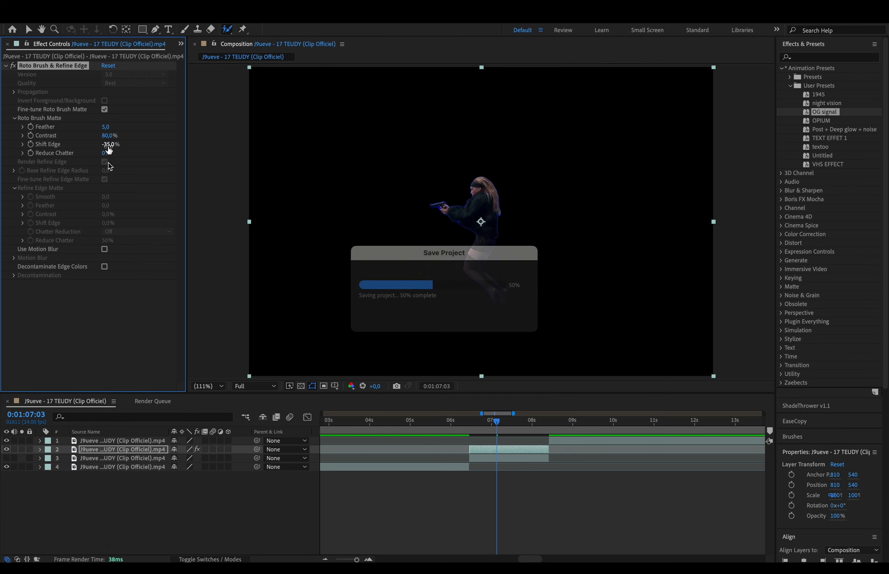
Step: Close the Render Queue so only the composition's timeline remains
click(139, 401)
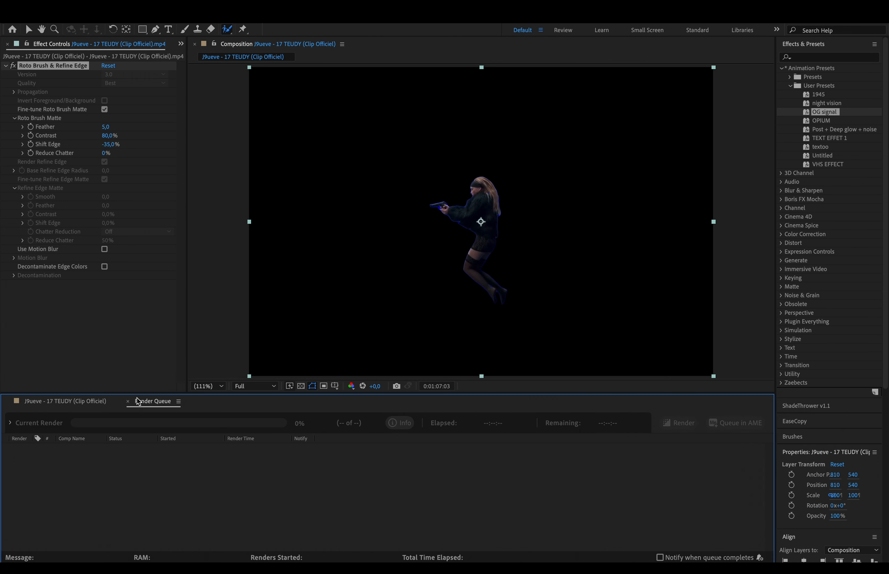
click(72, 408)
click(128, 402)
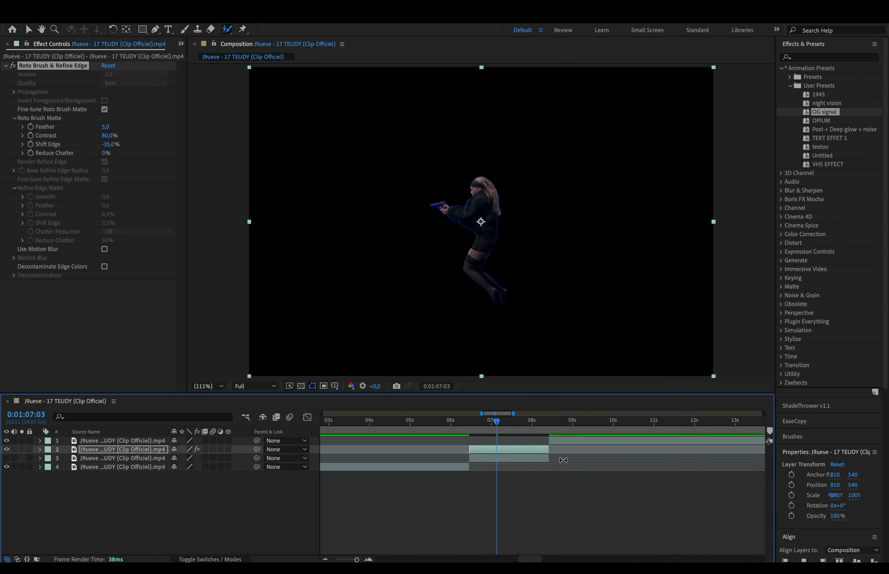
Step: Place the current time at the cutout clip's start, 0:01:06:11, and apply the Exposure effect to layer 2
click(473, 428)
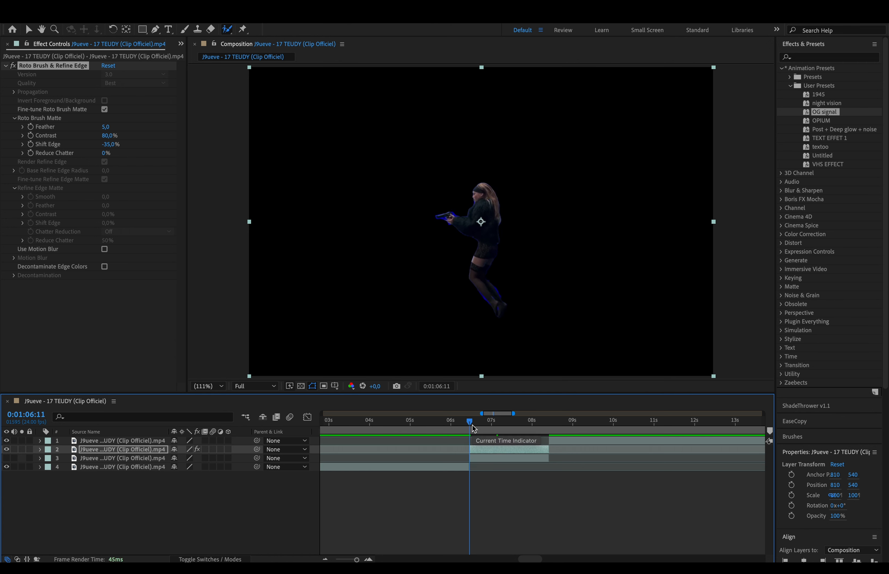
click(813, 58)
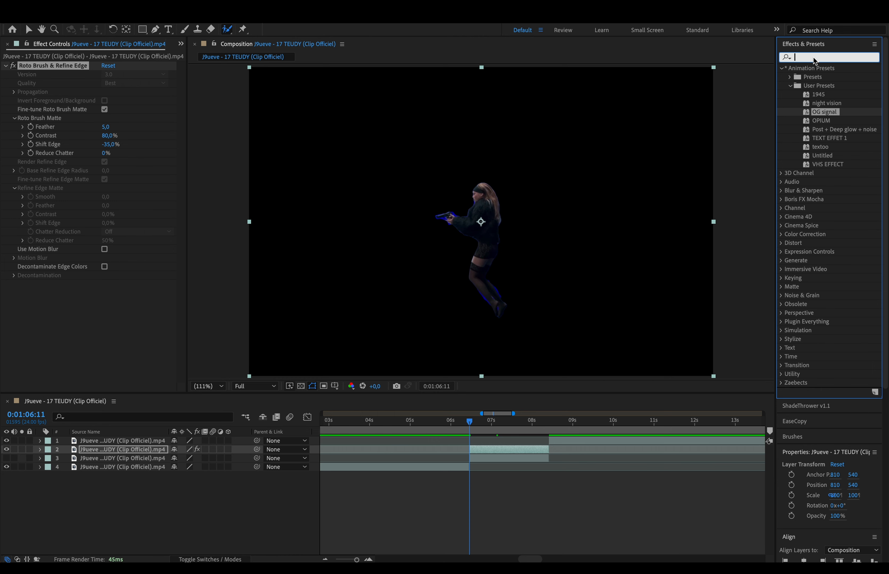
text(expos)
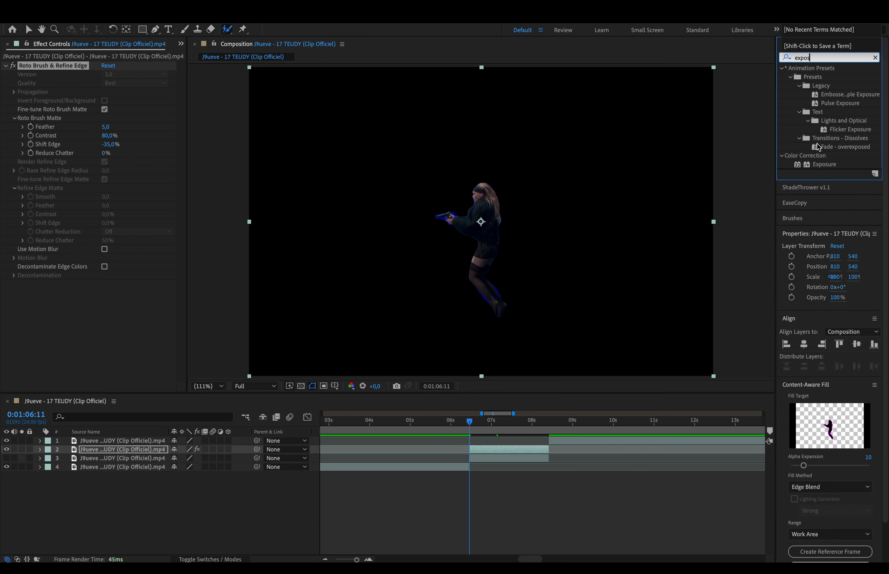
drag(823, 168, 481, 448)
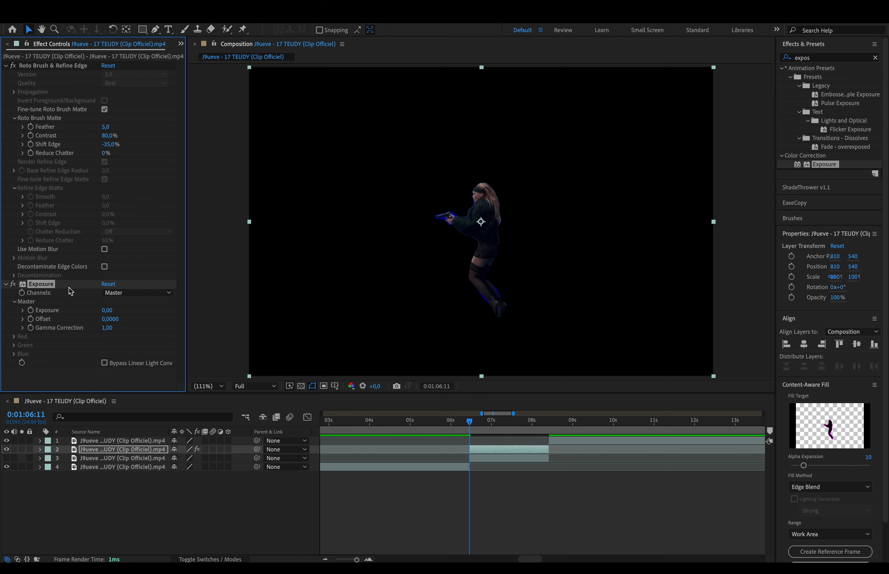
Step: Add the expression wiggle(5,3) to the Exposure property of layer 2's Exposure effect
alt+click(32, 311)
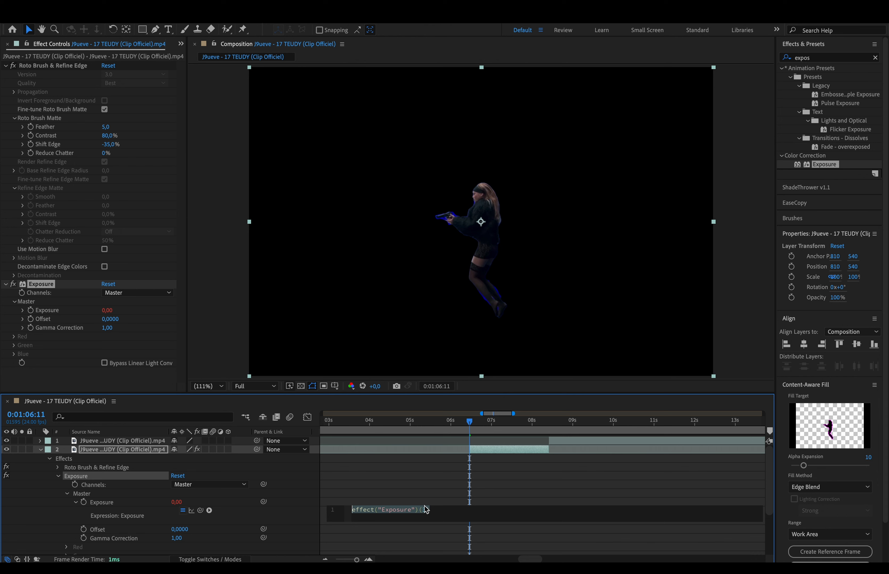
text(wiggle)
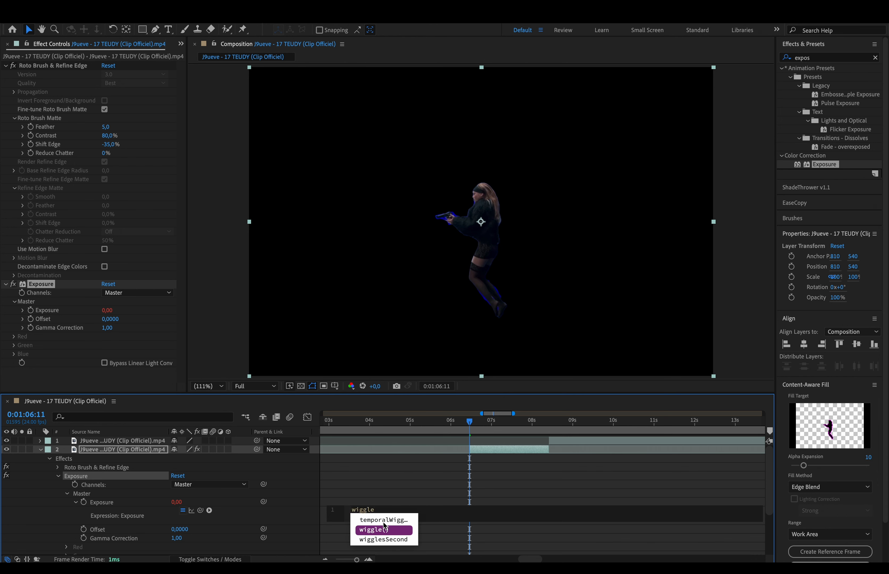
click(382, 530)
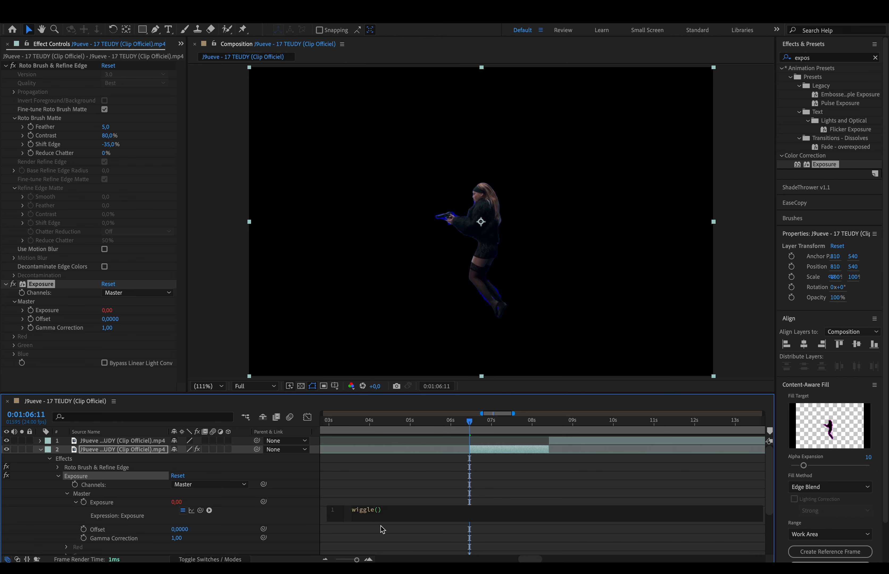
text(5,3)
click(446, 491)
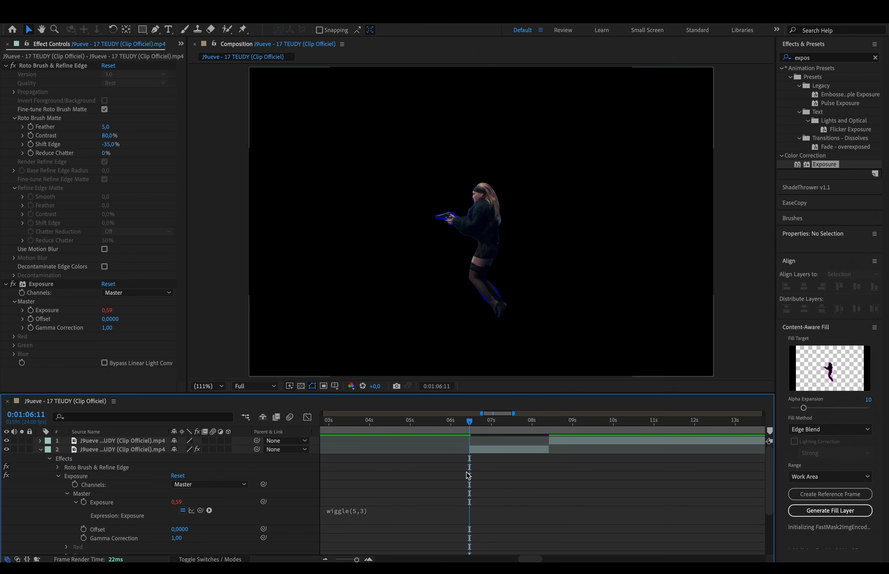
Step: Collapse layer 2's properties, make layer 3 visible again, and scrub through the exposure flicker over the blue background
drag(470, 423, 480, 424)
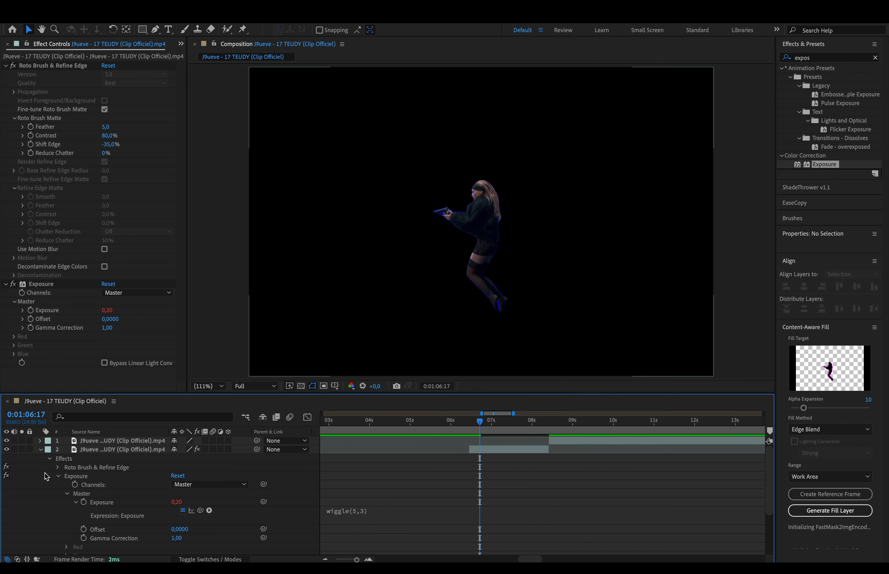
click(41, 450)
click(7, 458)
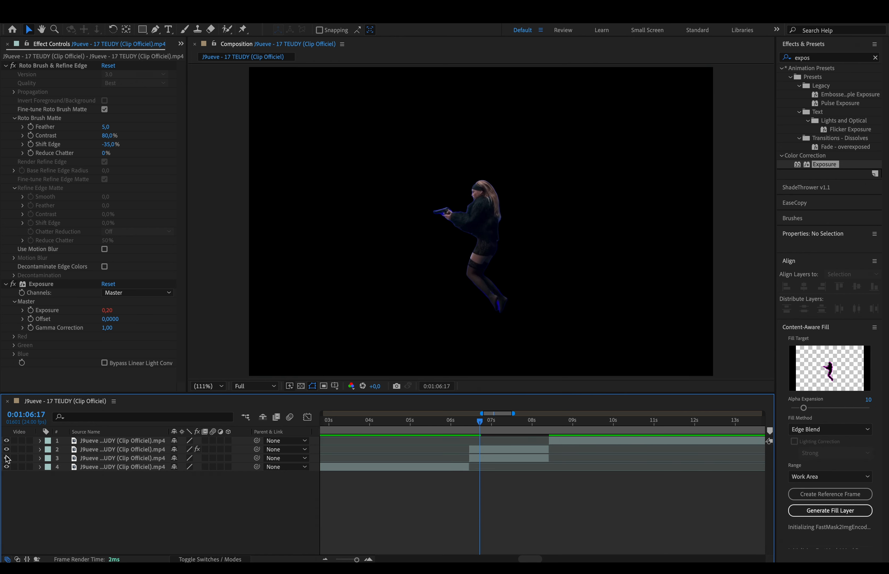
drag(483, 424, 502, 425)
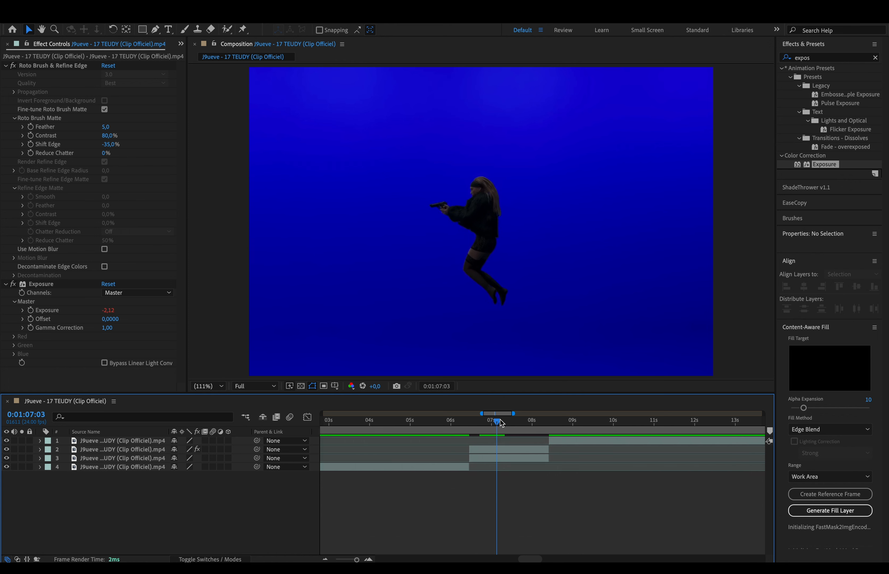
Step: Raise the base value of layer 2's Exposure property to brighten the flicker, and play it back from just before the clip
click(111, 311)
text(0)
key(Return)
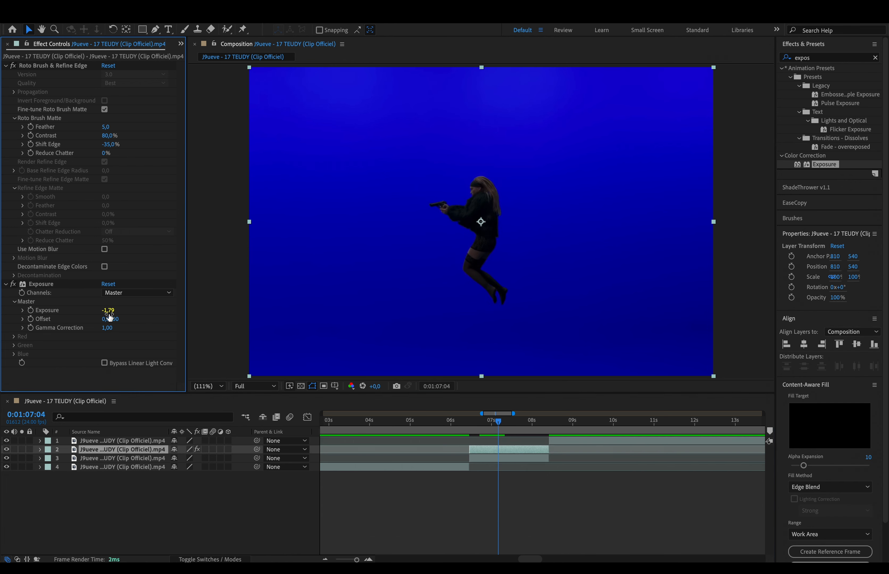
click(110, 312)
text(1)
click(163, 305)
drag(499, 423, 464, 430)
key(space)
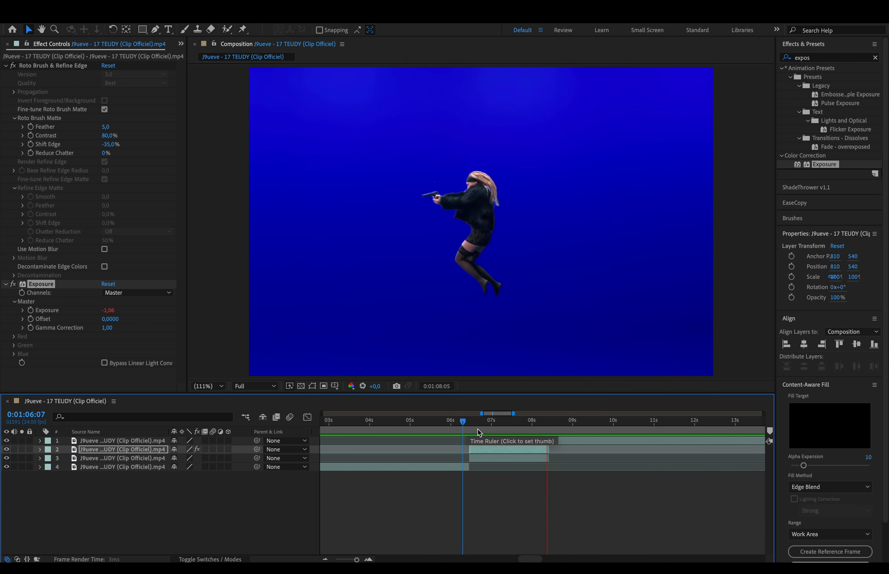
key(space)
Step: Apply Deep Glow to the cutout on layer 2 and set the glow's Exposure to 0.5
click(471, 426)
key(ctrl+space)
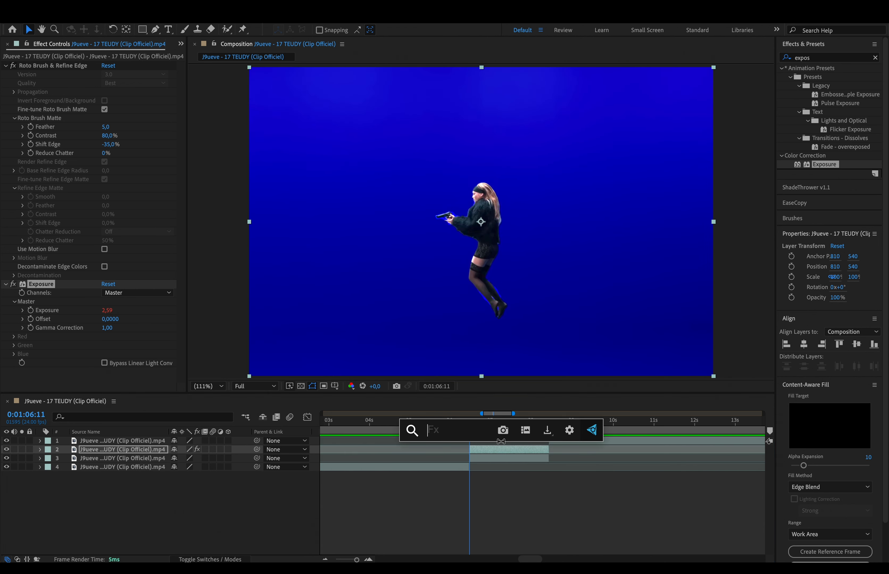
text(deep)
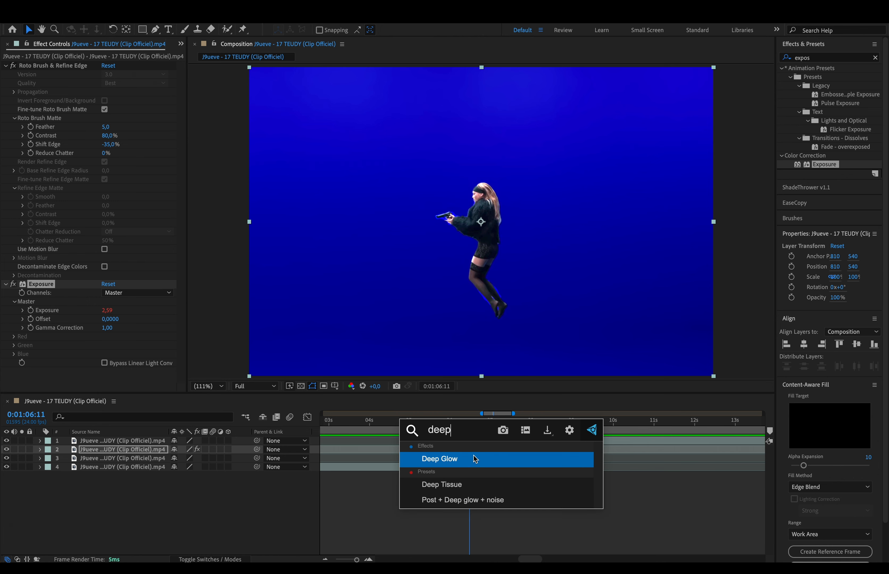
click(476, 459)
click(113, 187)
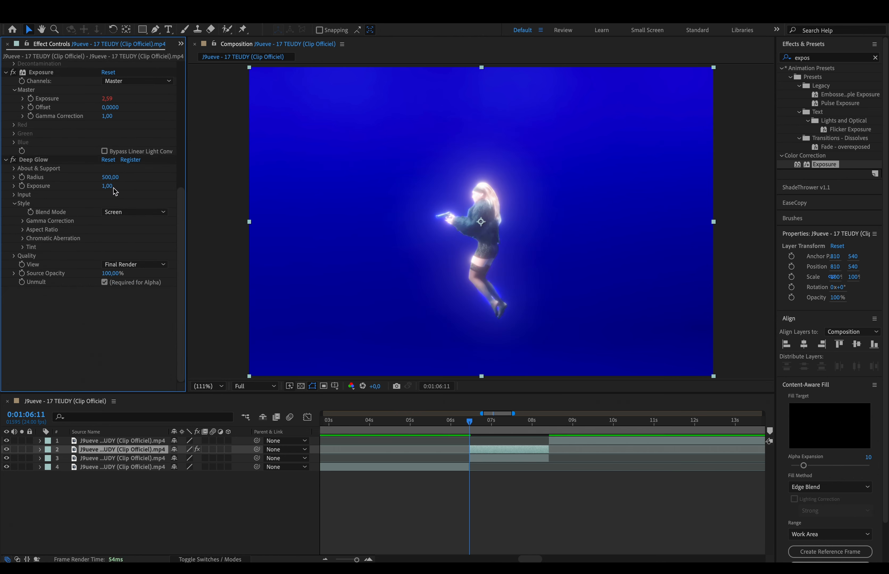
click(107, 186)
text(0,5)
key(Return)
Step: Play back the glowing, flickering cutout from about one second before the clip starts
click(432, 420)
key(space)
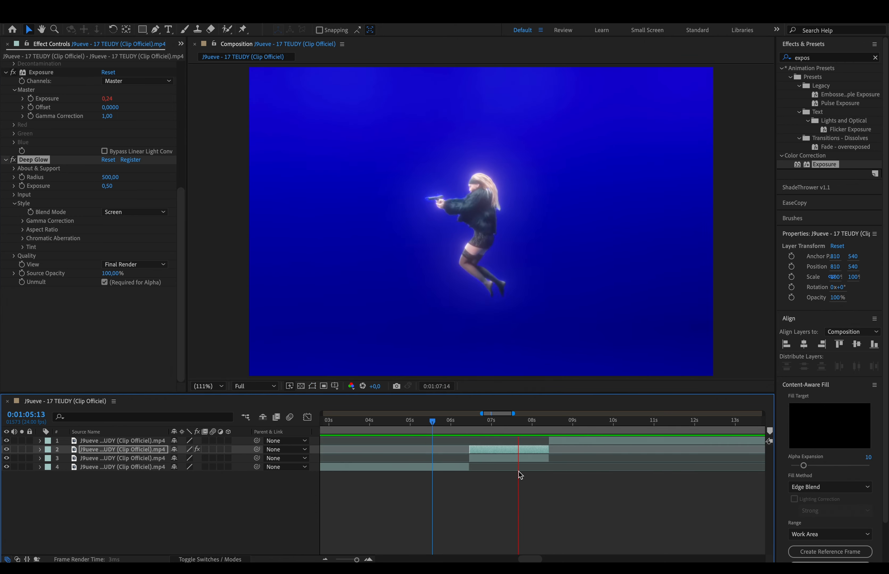
click(442, 421)
key(space)
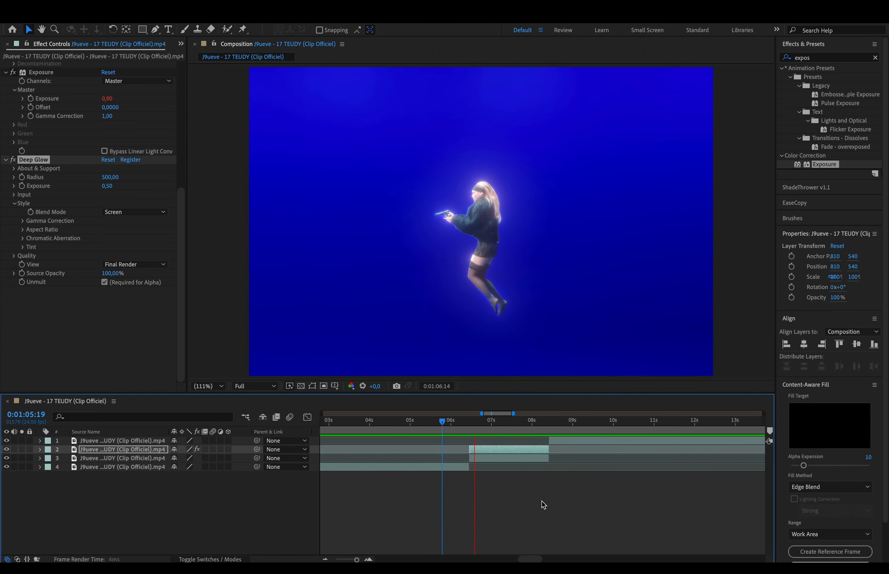
key(space)
Step: Apply the Noise effect to the cutout on layer 2
key(ctrl+space)
text(noise)
key(Down)
key(Down)
key(Down)
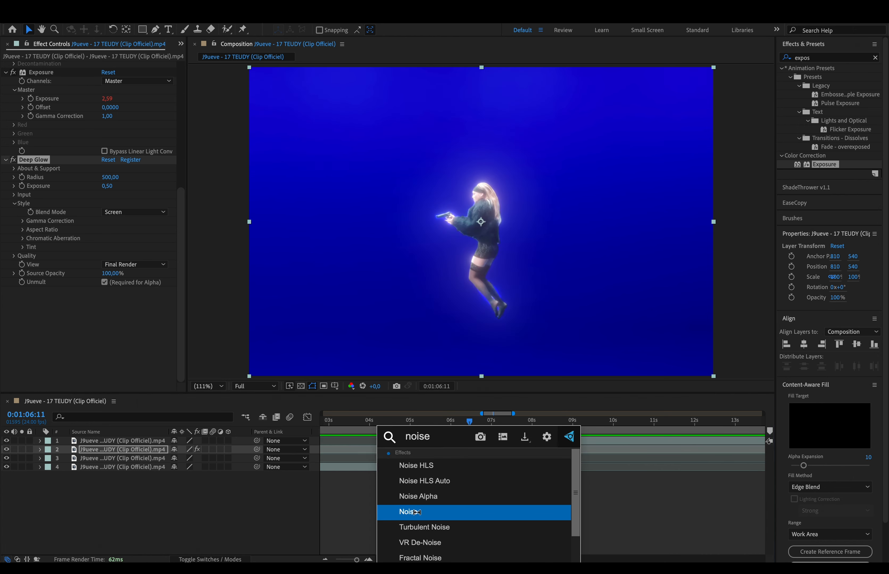
key(Return)
Step: Set the Noise effect's Amount of Noise to 20% and turn off color noise
click(107, 370)
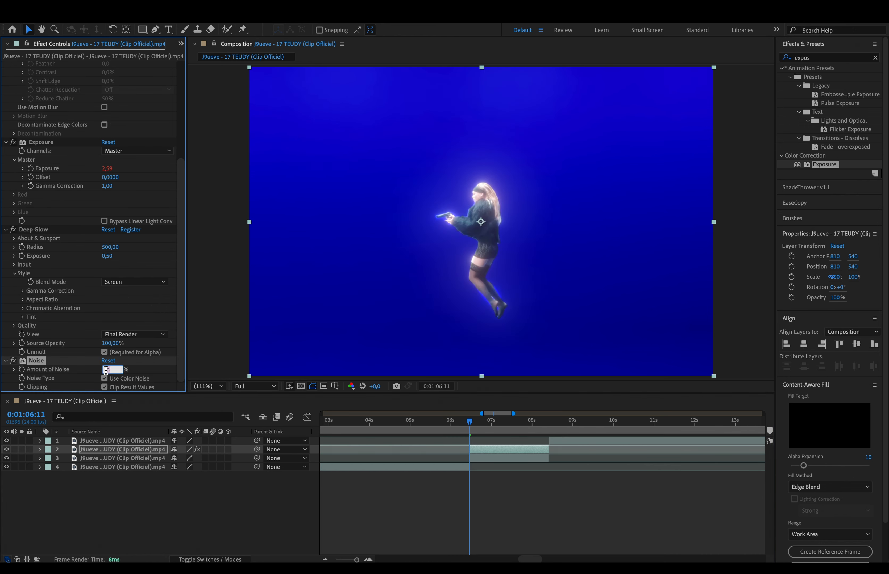
key(Return)
click(109, 369)
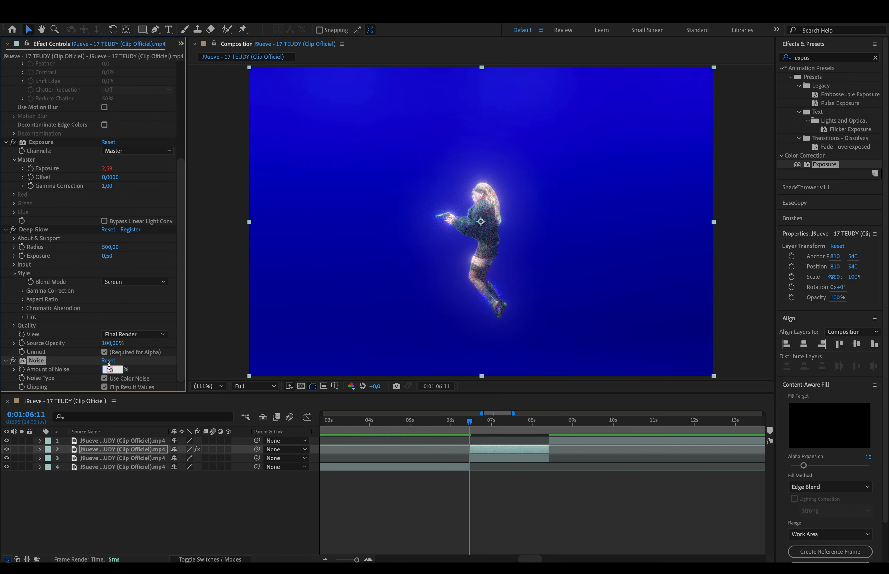
key(Return)
Step: Play back the noisy, flickering cutout, restarting from about three seconds before the clip
key(space)
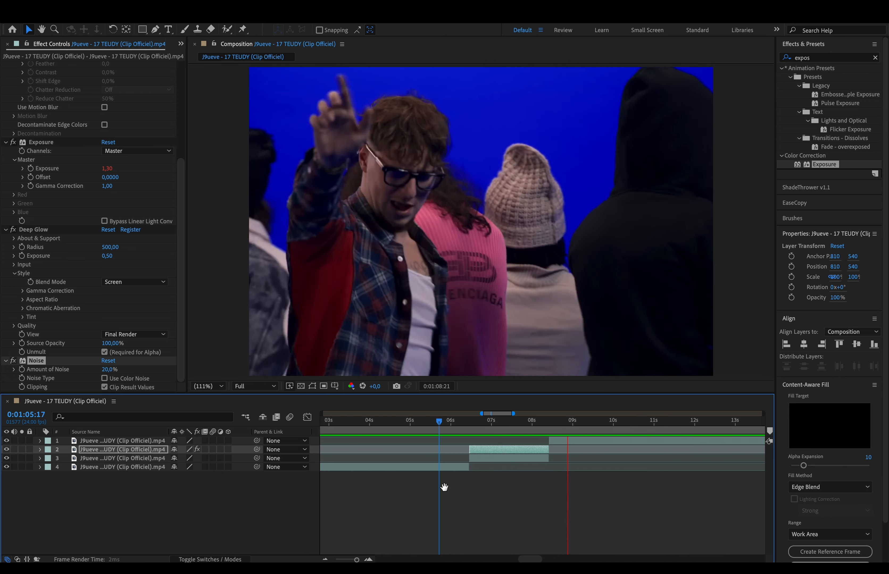
click(339, 425)
key(space)
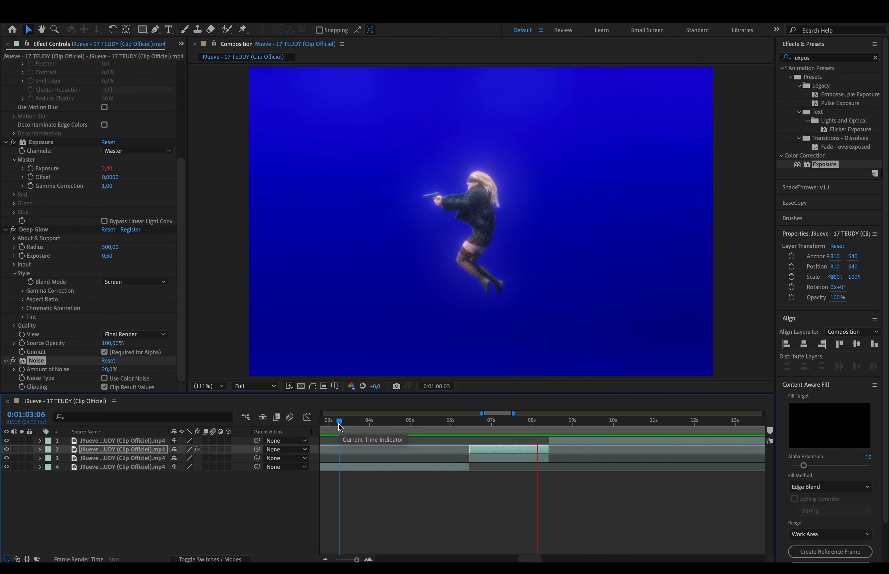
key(space)
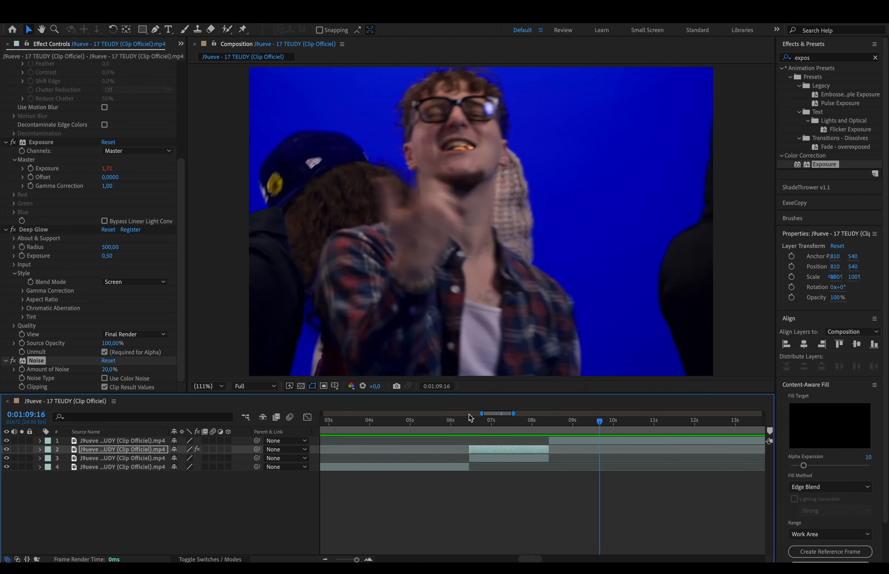
Step: Check layer 2's Opacity property at the clip's start, collapse it again, and preview a short stretch of the clip
click(468, 423)
drag(468, 422, 469, 423)
key(t)
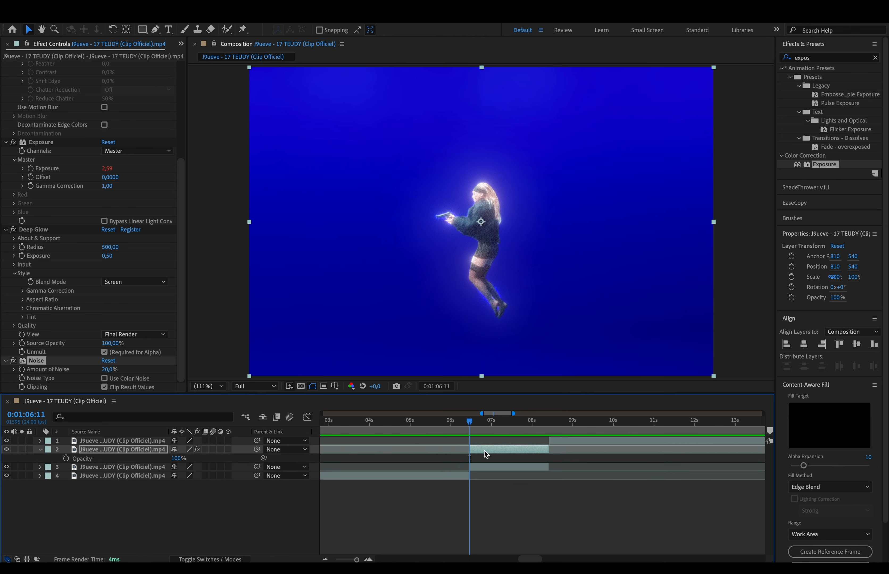
click(484, 451)
key(t)
key(space)
key(space)
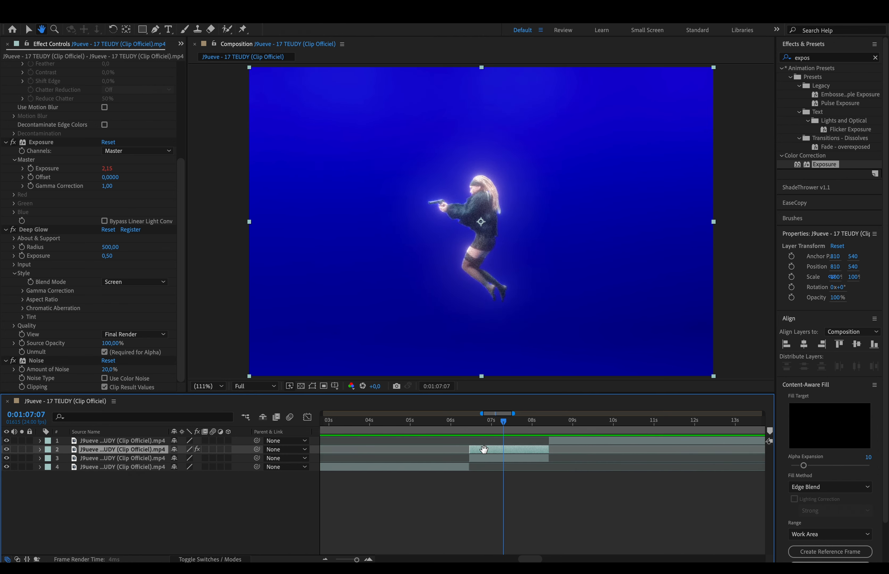
Step: Apply the Threshold effect to the cutout on layer 2 and play it back from about one second before the clip
key(ctrl+space)
text(thr)
click(430, 471)
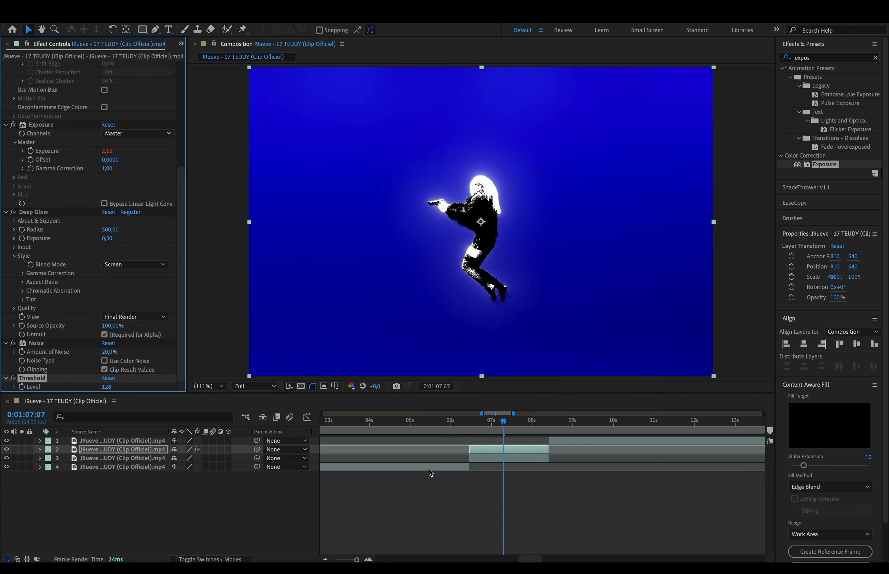
click(427, 423)
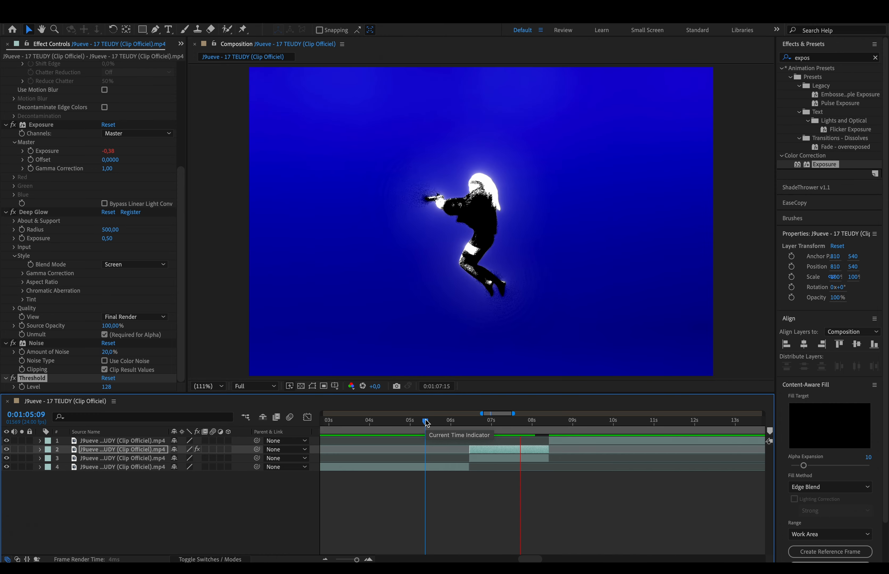
drag(427, 423, 494, 423)
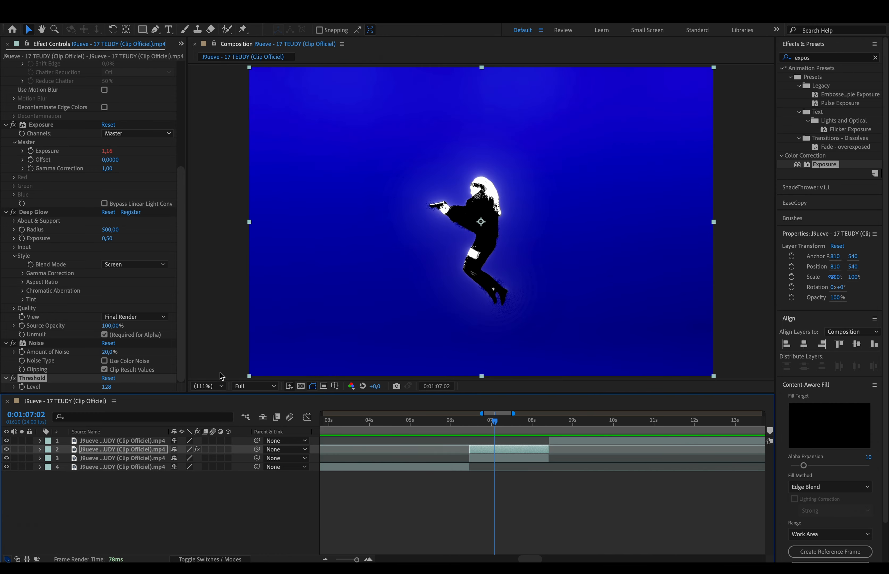
Step: Lower the Threshold Level to -296 for a solid white silhouette, and play it back from just before the clip
drag(107, 387, 90, 387)
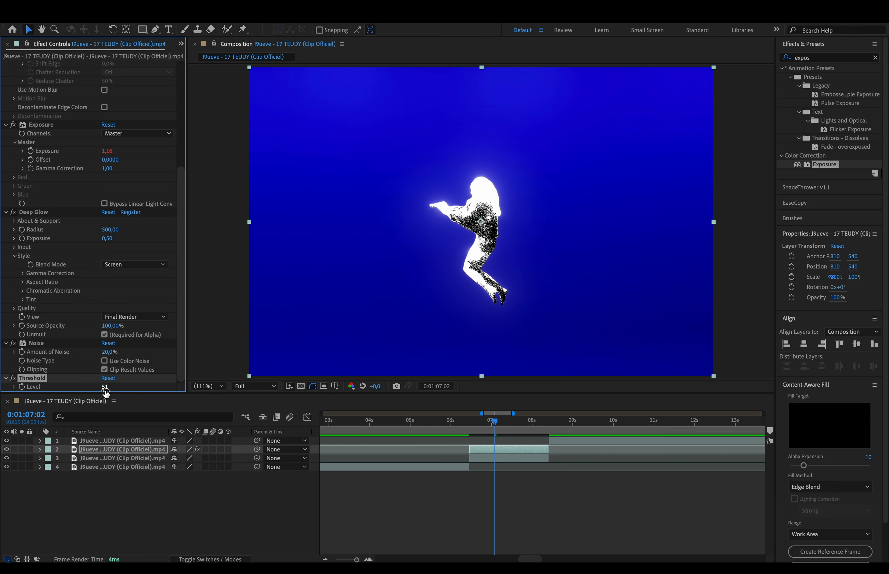
drag(106, 386, 34, 390)
click(458, 429)
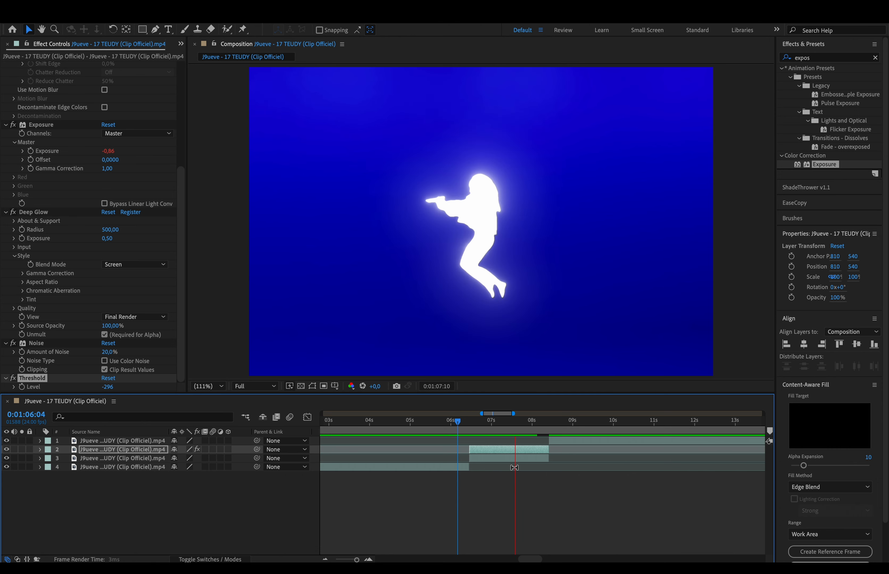
drag(458, 422, 456, 423)
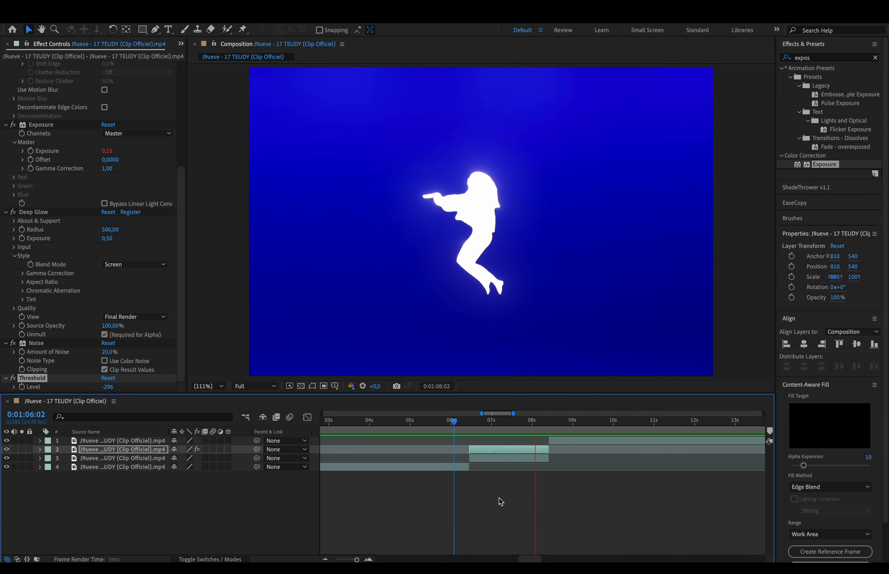
click(448, 425)
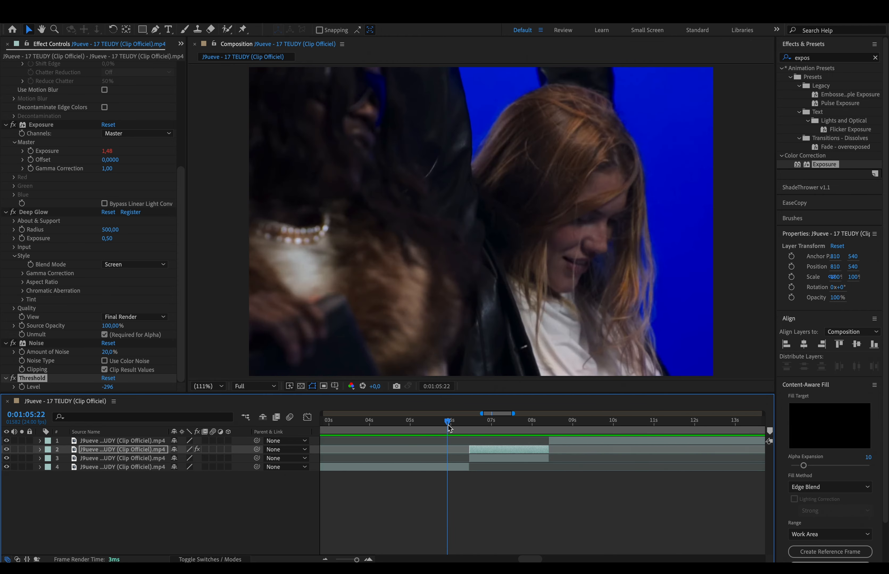